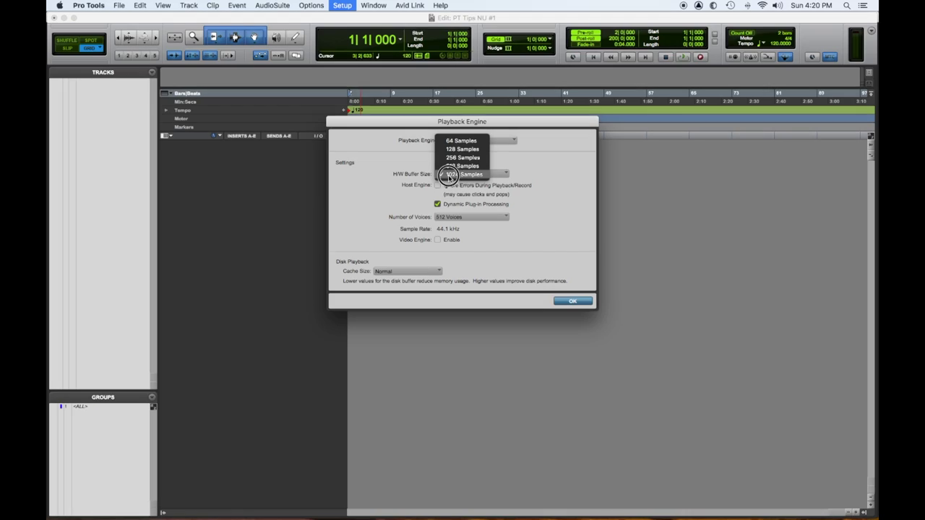
- Leave the H/W Buffer Size at 1024 Samples and confirm the Playback Engine settings
left_click(566, 192)
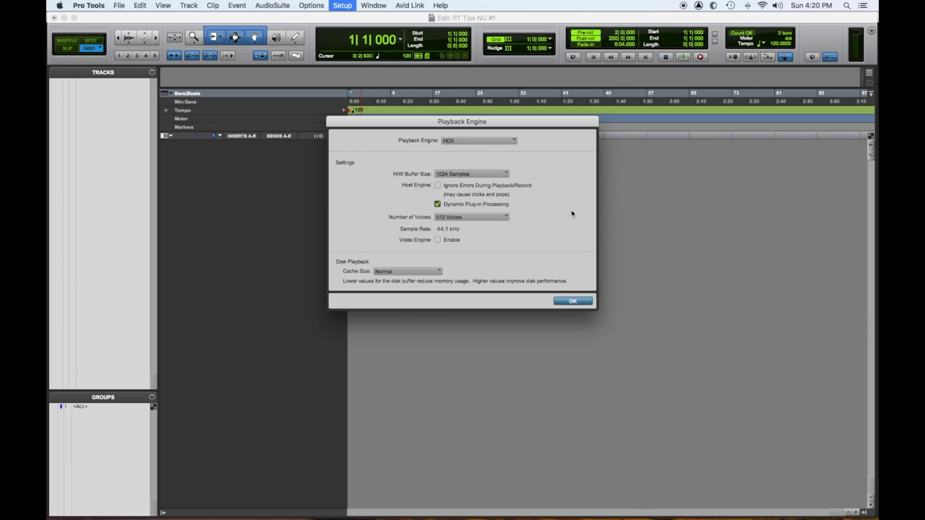
left_click(582, 303)
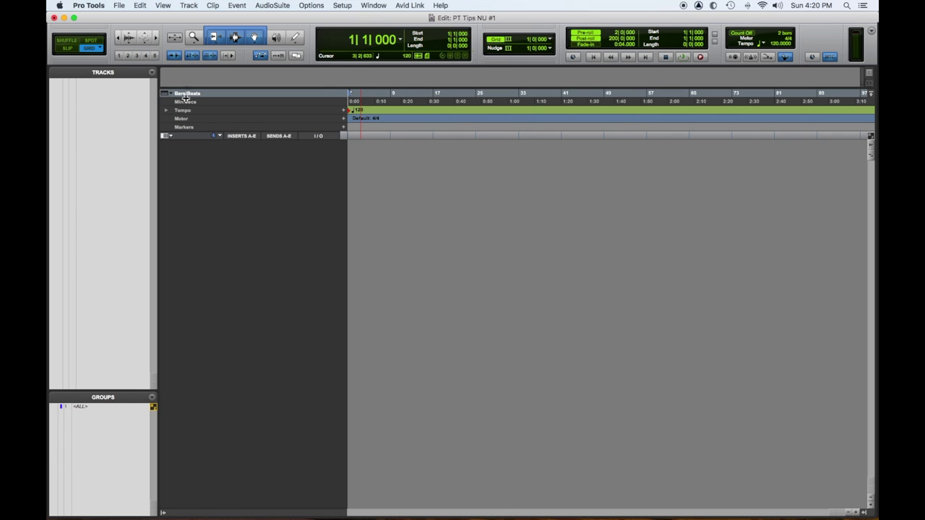
left_click(342, 5)
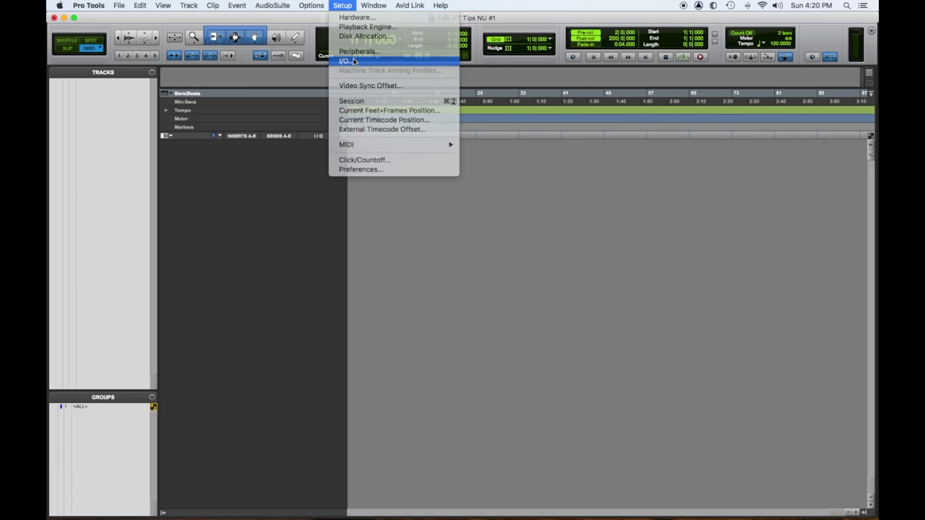
left_click(354, 61)
left_click(291, 86)
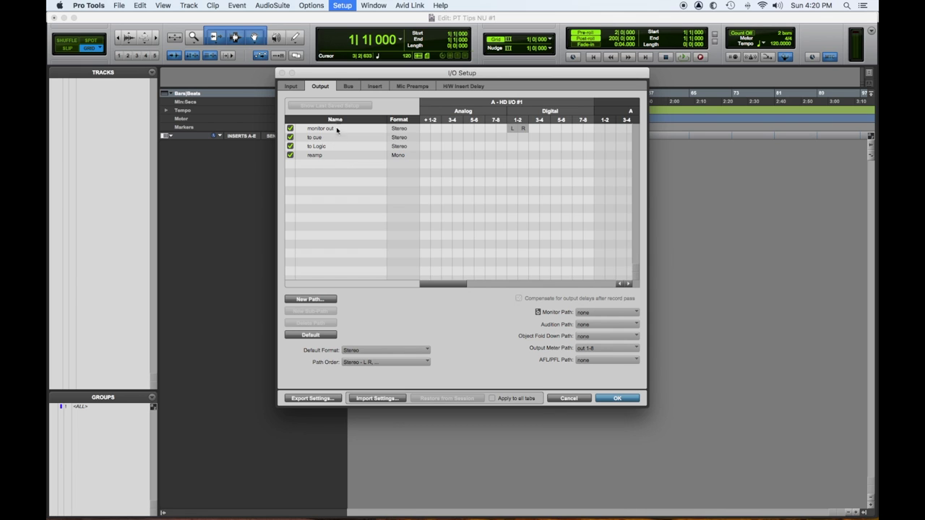
left_click(348, 87)
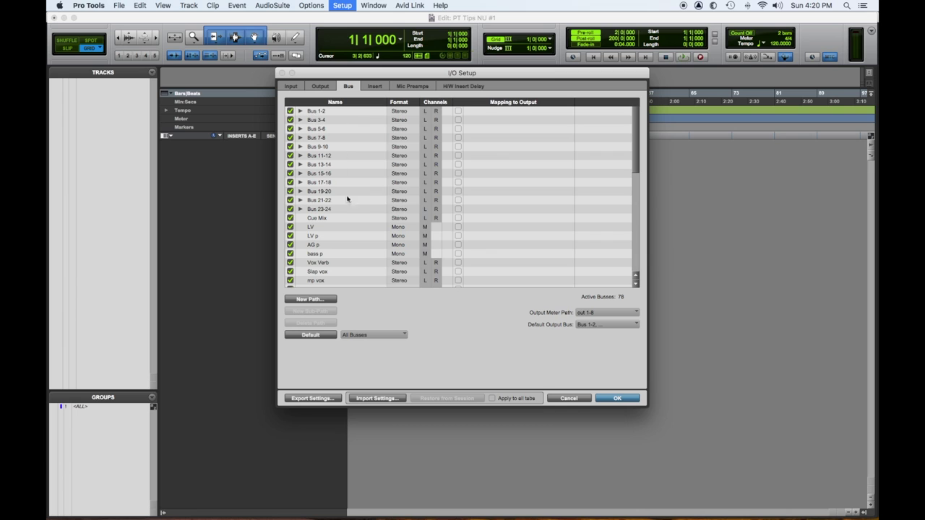
scroll(344, 214, "down", 10)
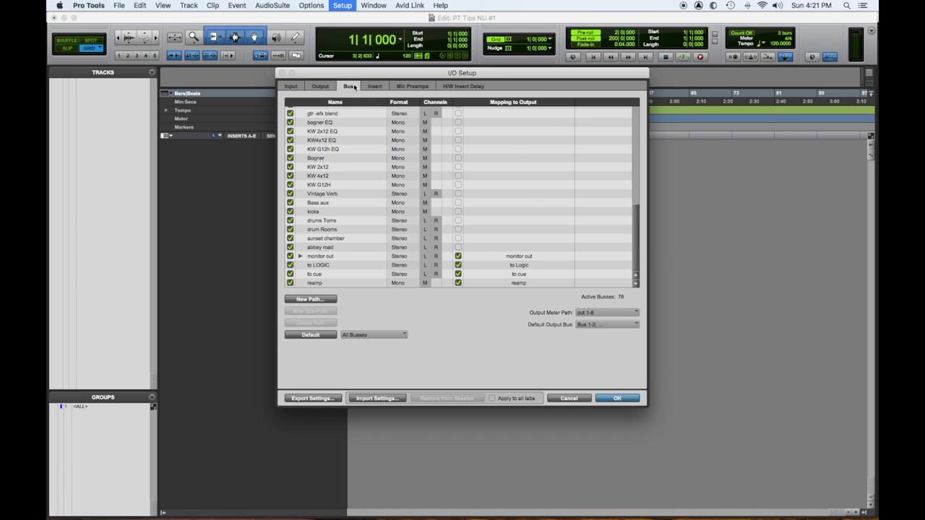
left_click(375, 87)
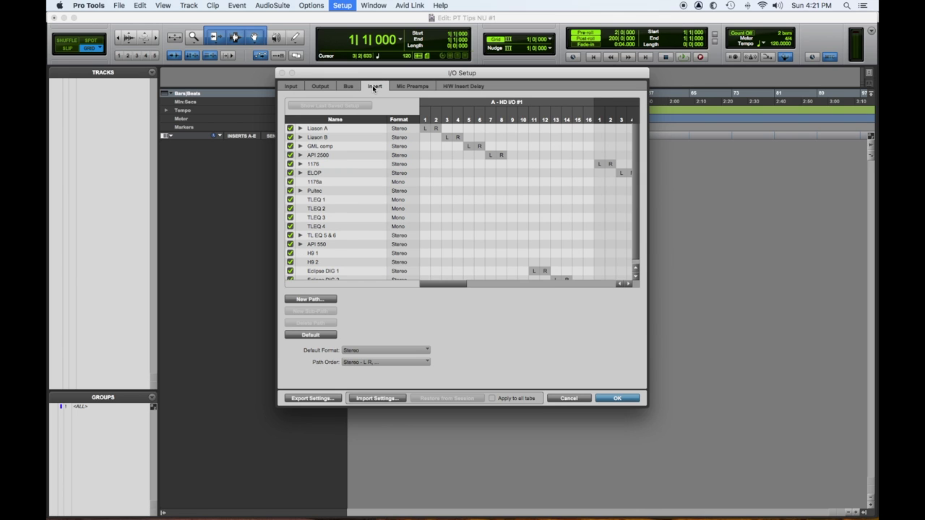
scroll(367, 203, "down", 1)
scroll(367, 203, "up", 1)
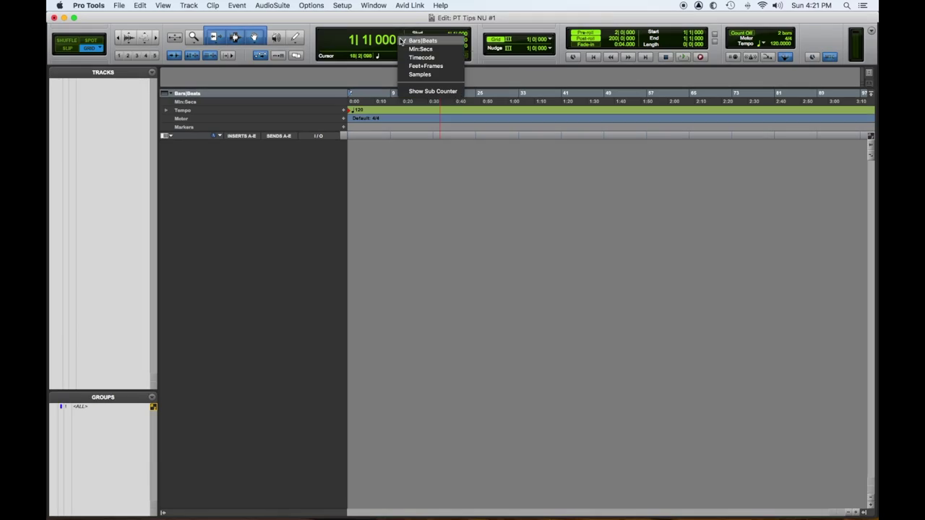
- Keep the main counter in bars and beats, then expand and collapse the Tempo ruler
left_click(415, 40)
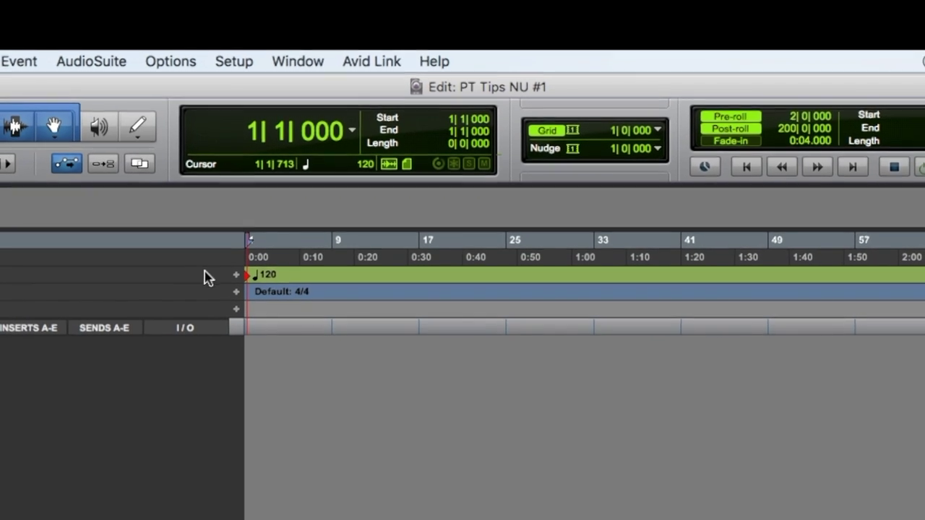
left_click(244, 277)
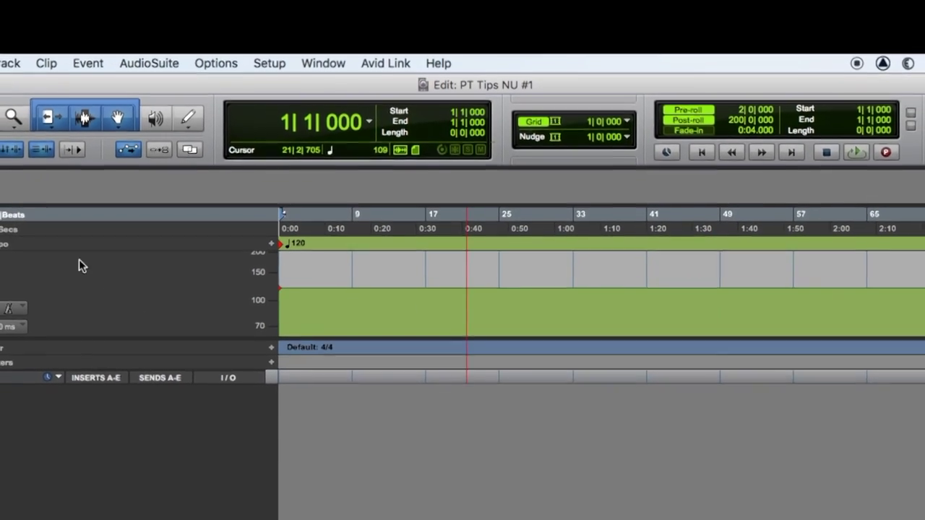
left_click(2, 245)
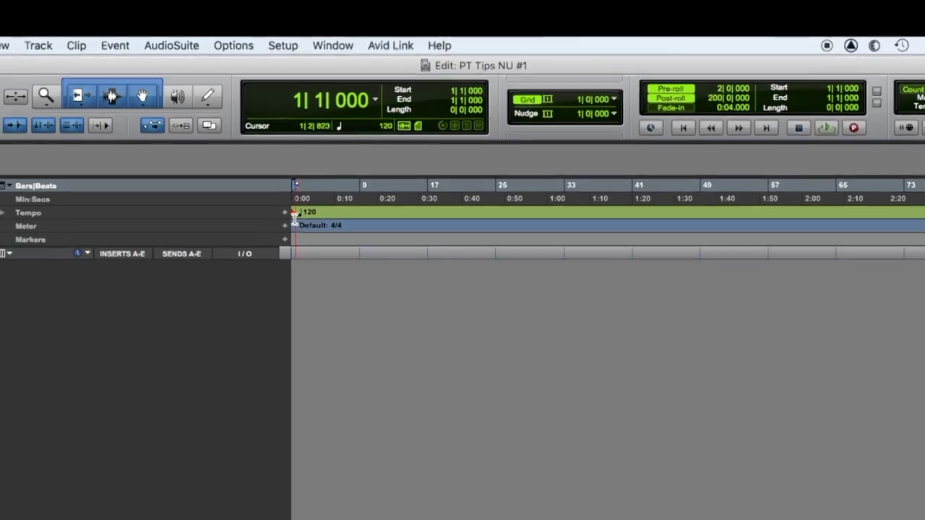
- Change the session-start tempo marker from 120 to 100 BPM
double_click(296, 212)
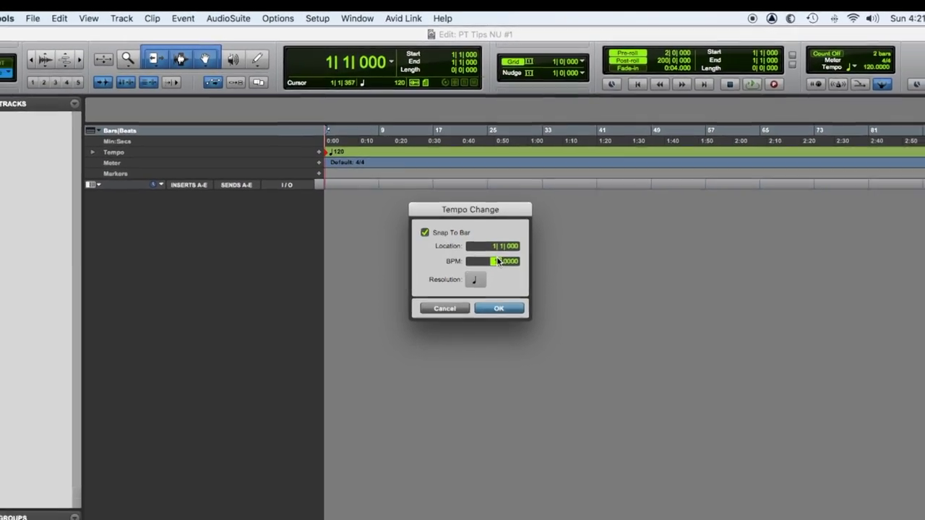
type("100")
key("Return")
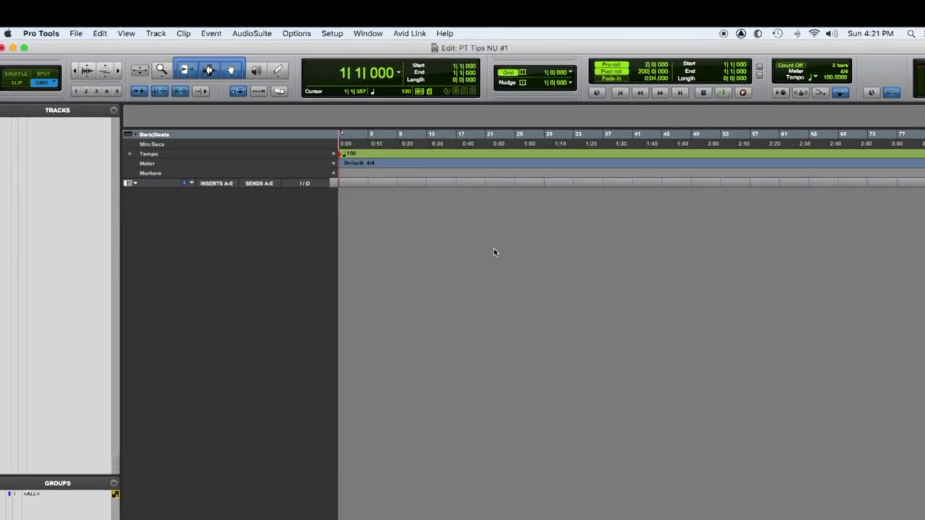
left_click(162, 41)
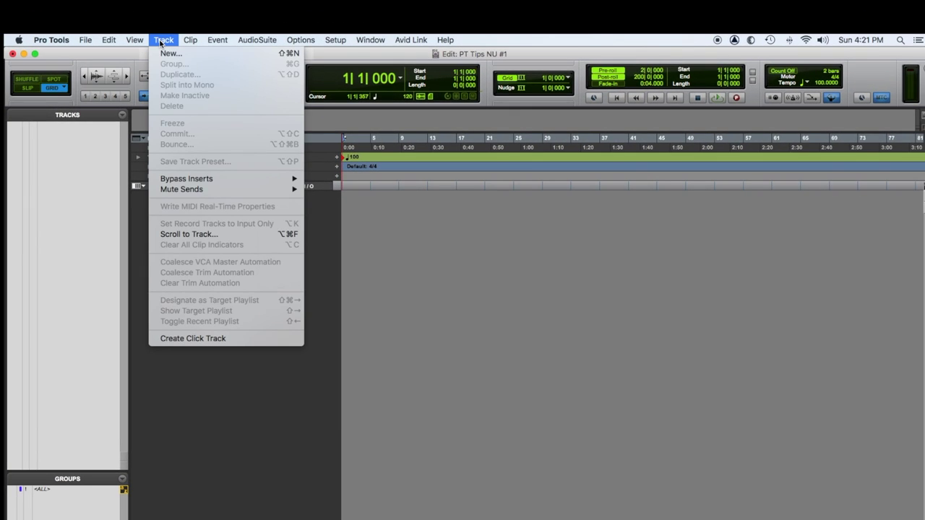
- Create a Click track and show only the Inserts A–E column in the Edit window
left_click(227, 337)
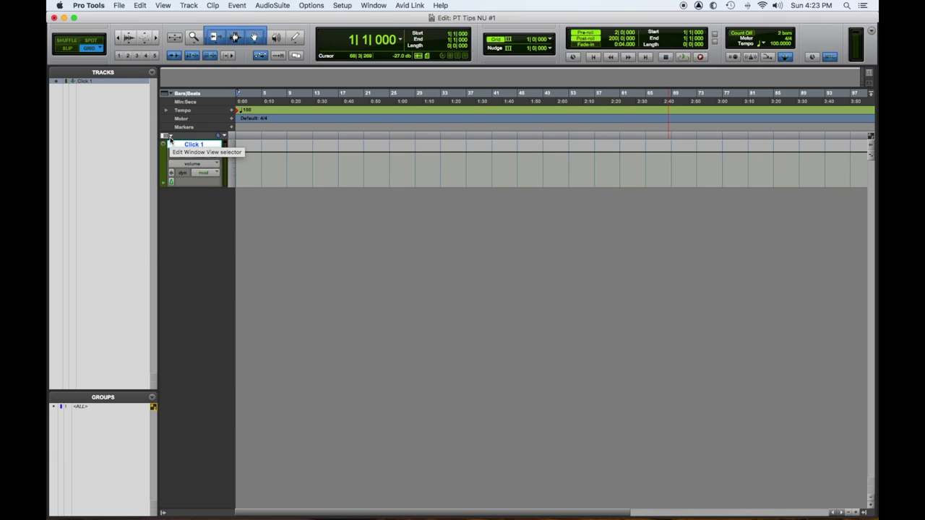
left_click(170, 136)
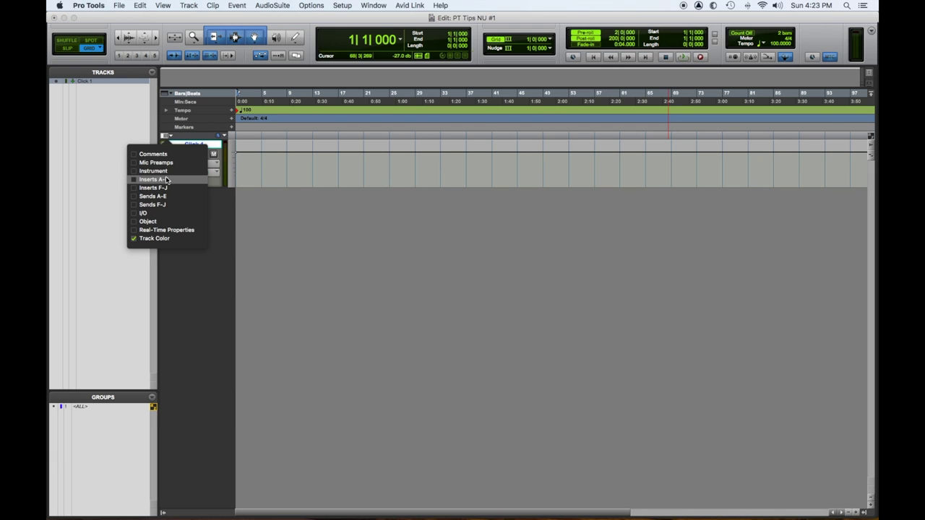
left_click(166, 179)
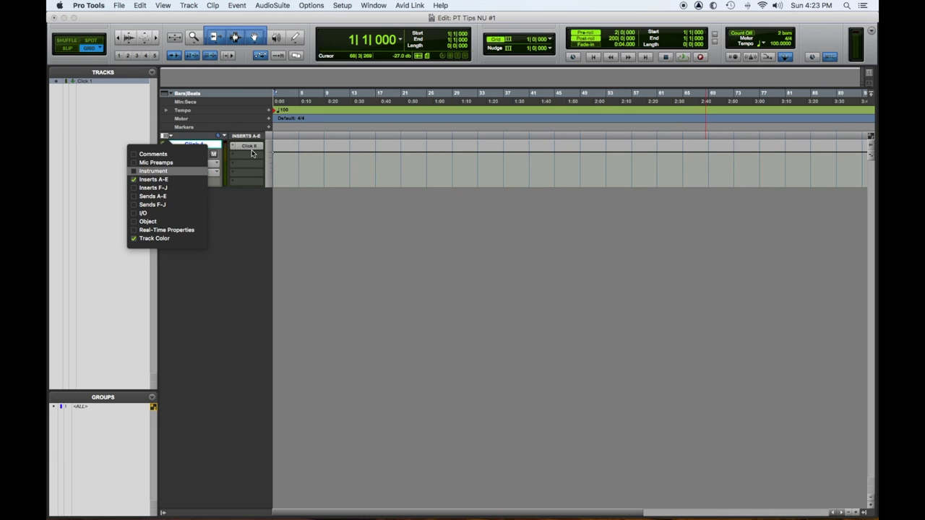
left_click(162, 189)
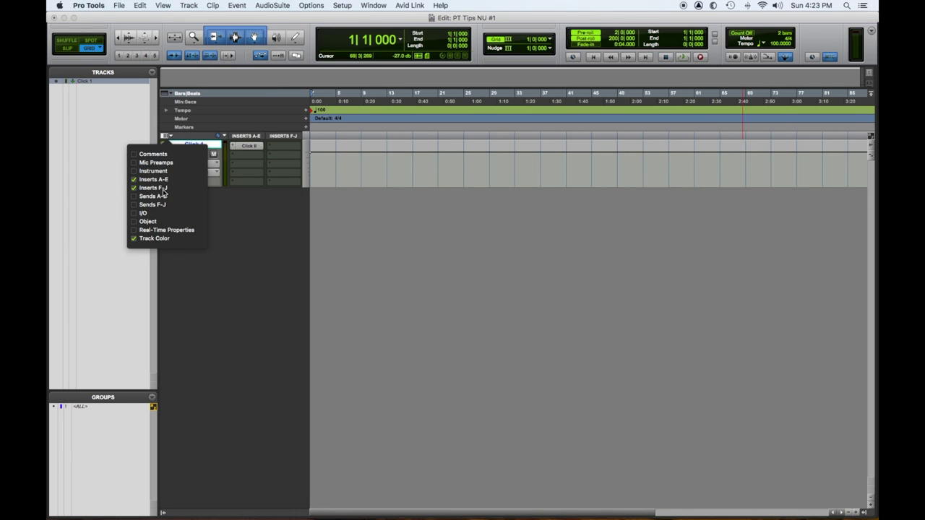
left_click(162, 189)
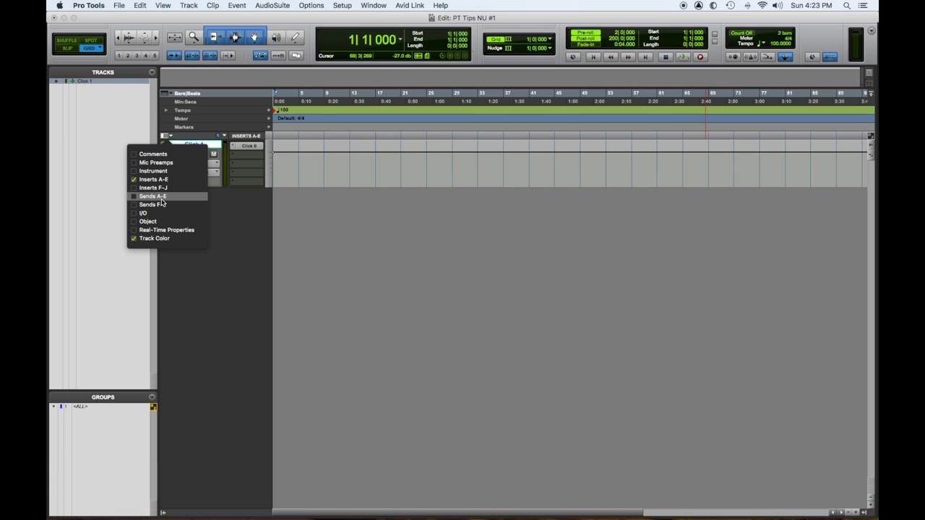
- Show the Sends A–E and I/O columns, leaving Sends F–J hidden
left_click(161, 197)
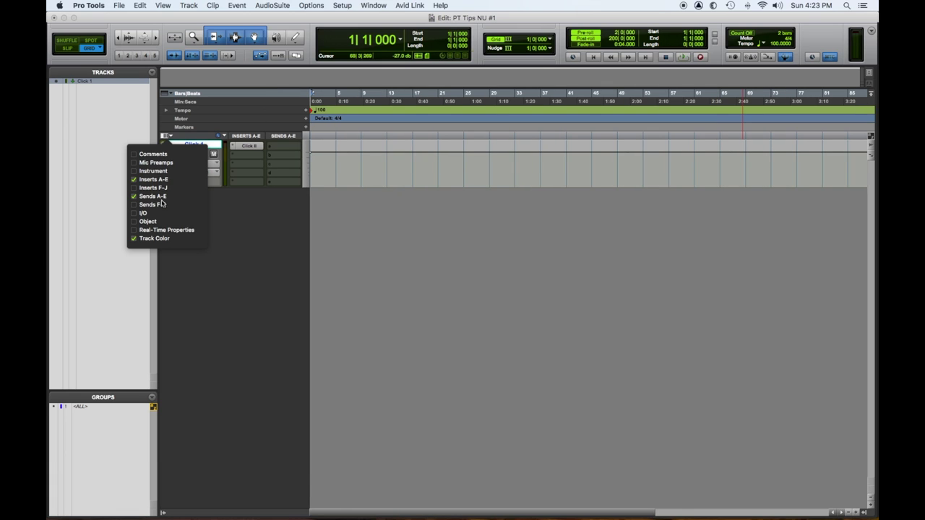
left_click(161, 205)
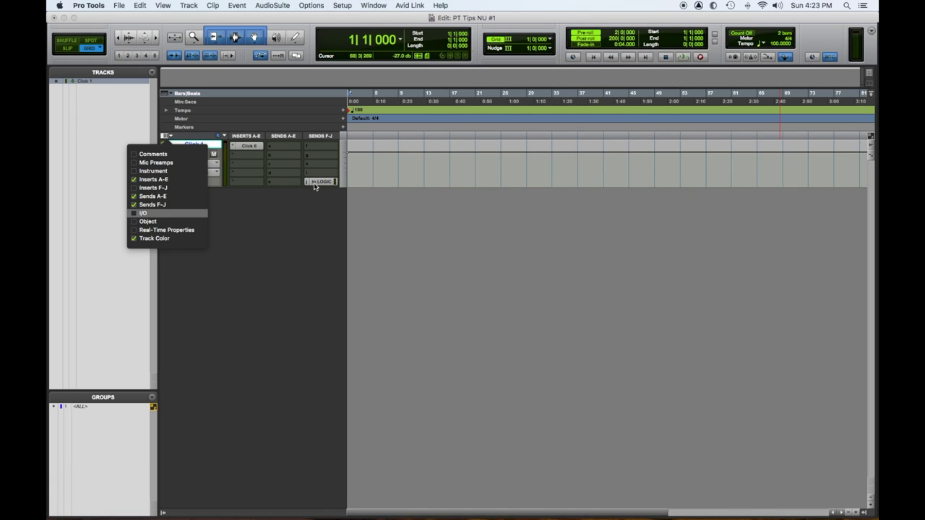
left_click(136, 207)
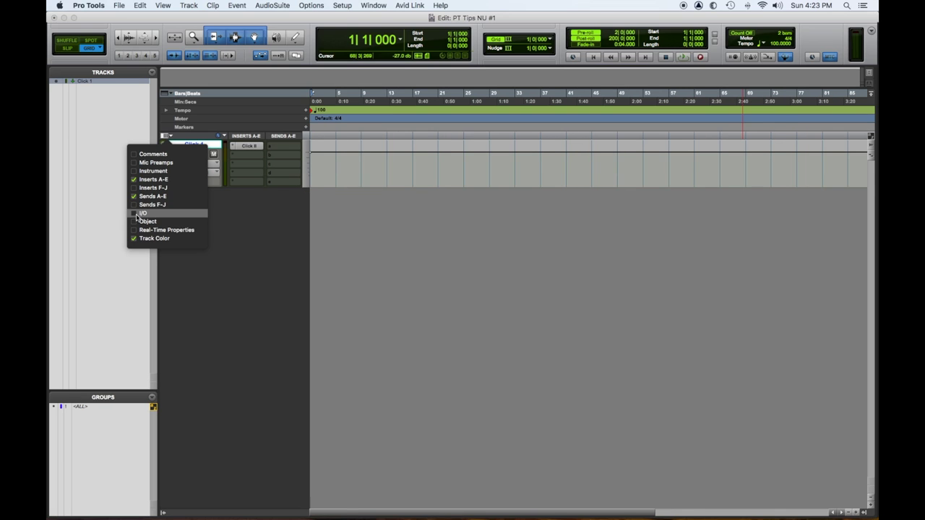
left_click(138, 214)
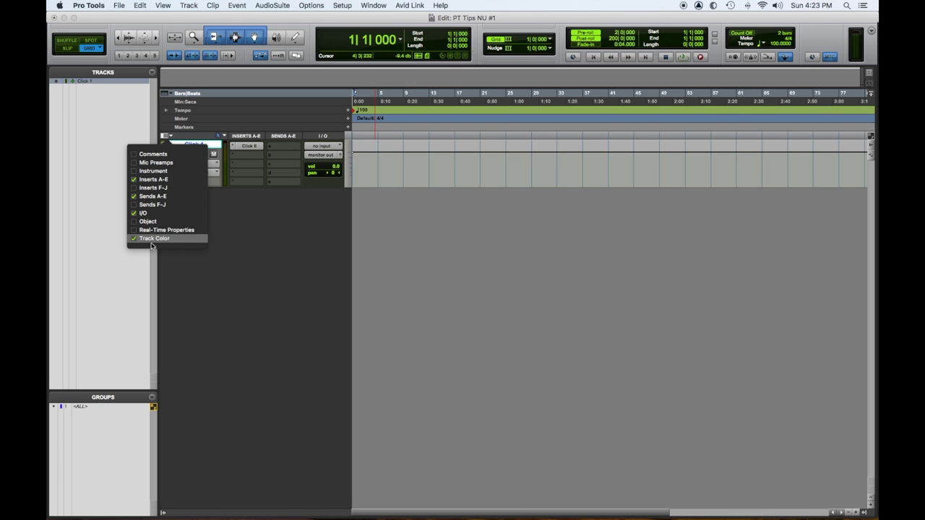
left_click(268, 267)
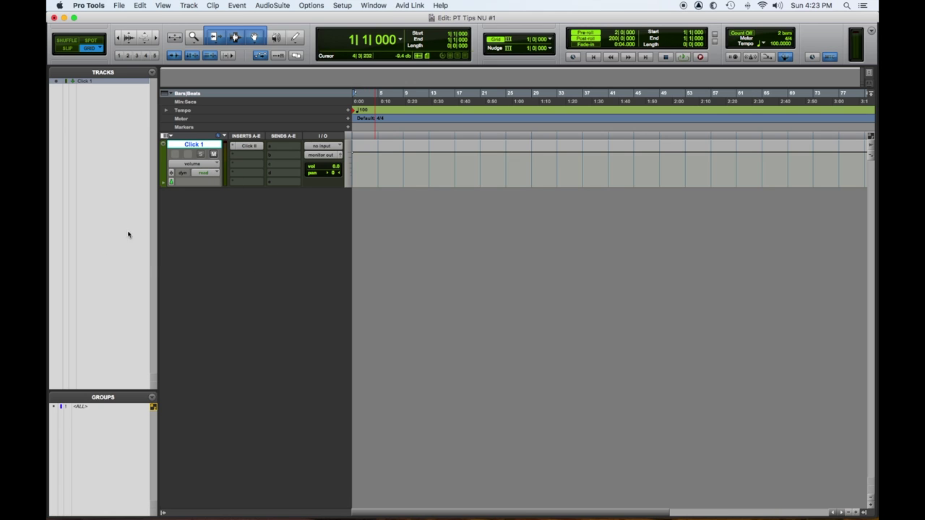
left_click(381, 7)
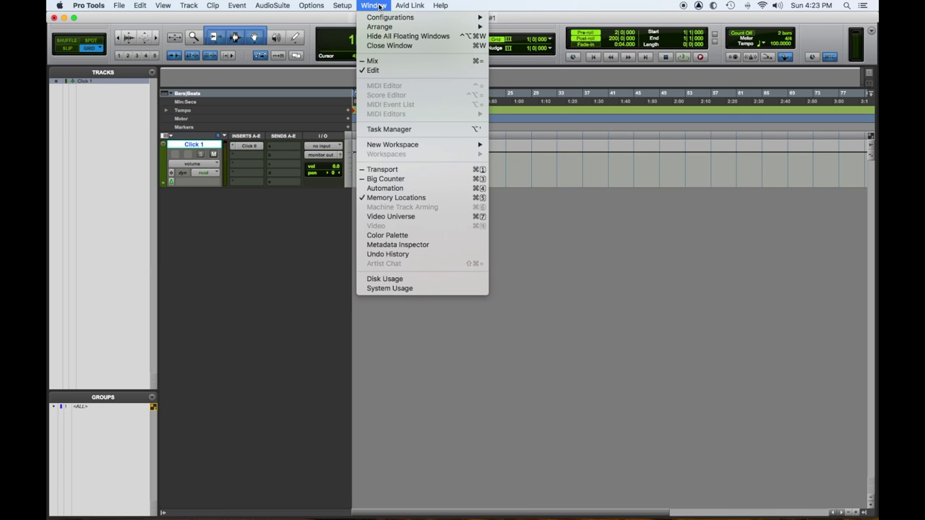
- Open the Color Palette window from the Window menu
left_click(414, 235)
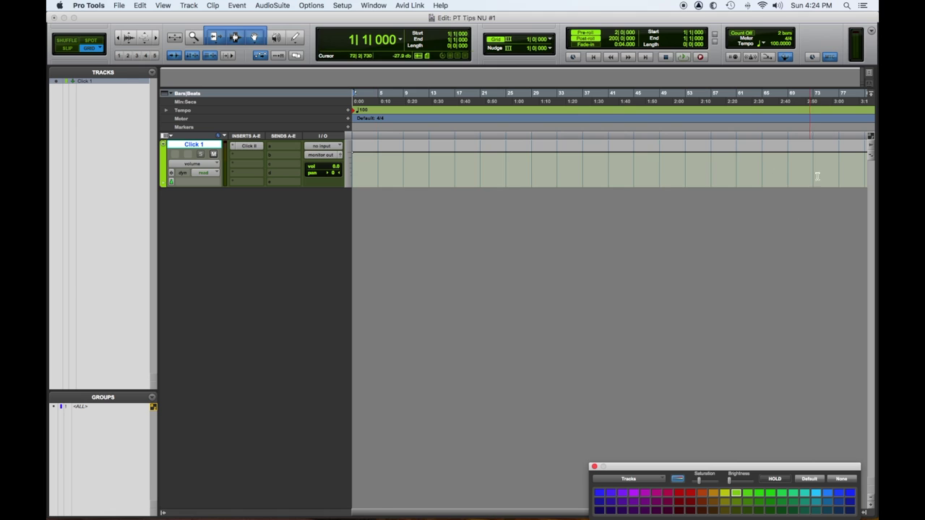
- Start playback, open the Click II plug-in on Click 1, and enable the metronome
key("space")
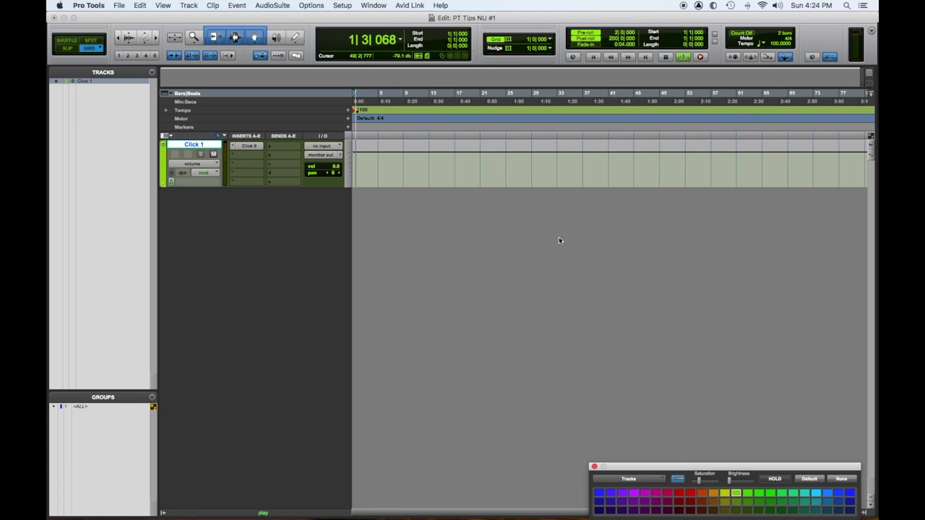
left_click(249, 147)
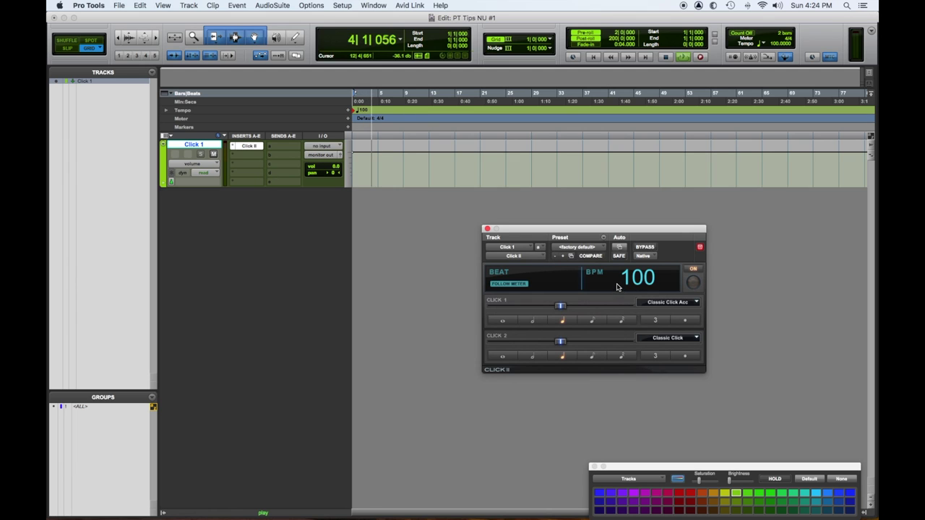
left_click(752, 60)
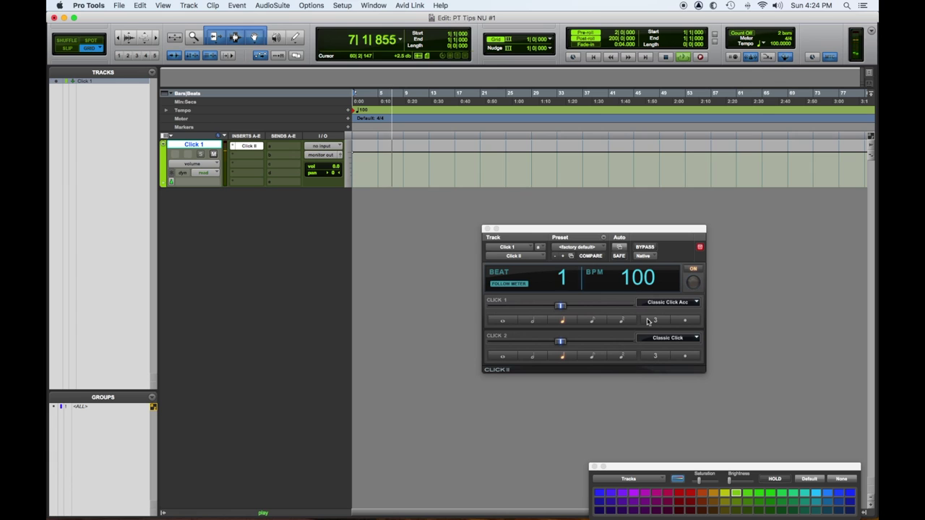
- Browse the accented click sounds without changing Classic Click Acc, then close Click II
left_click(674, 303)
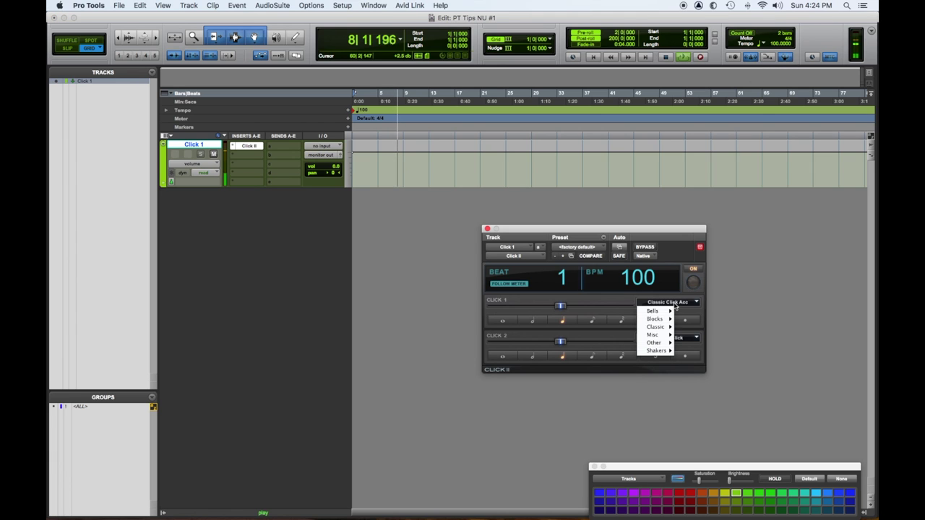
mouse_move(655, 327)
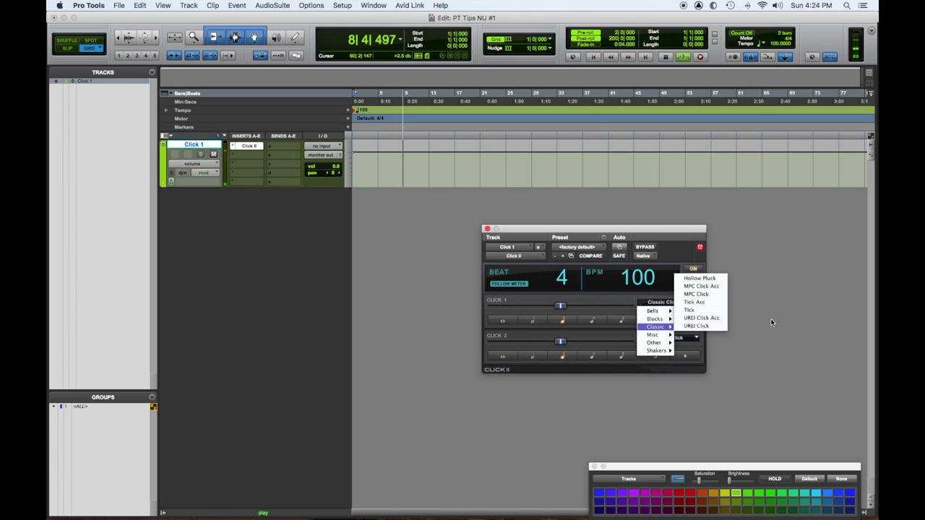
left_click(783, 273)
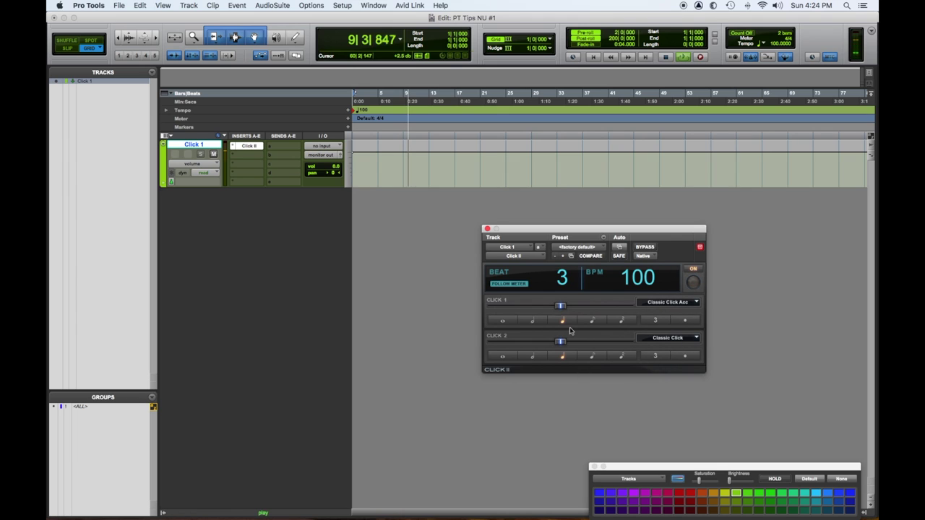
left_click(487, 229)
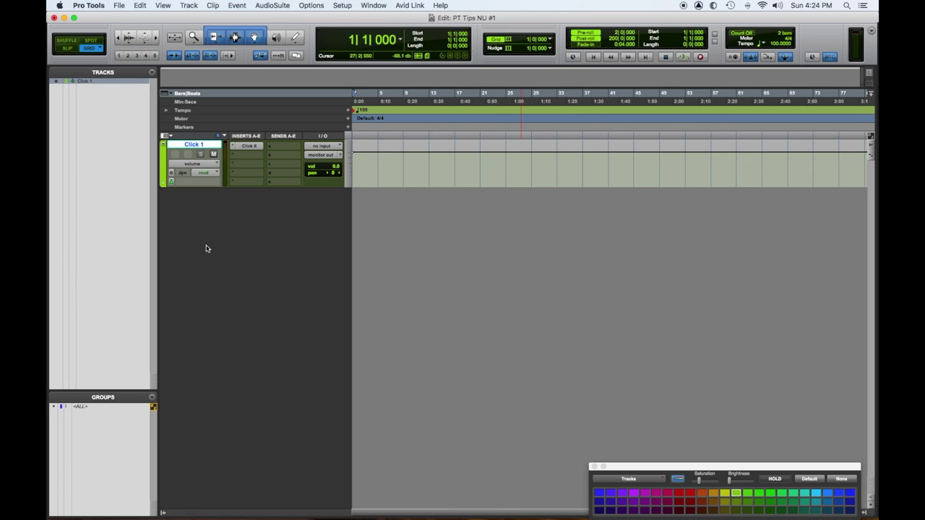
- Play briefly to audition the click, then stop with the counter back at 1|1|000
left_click(681, 59)
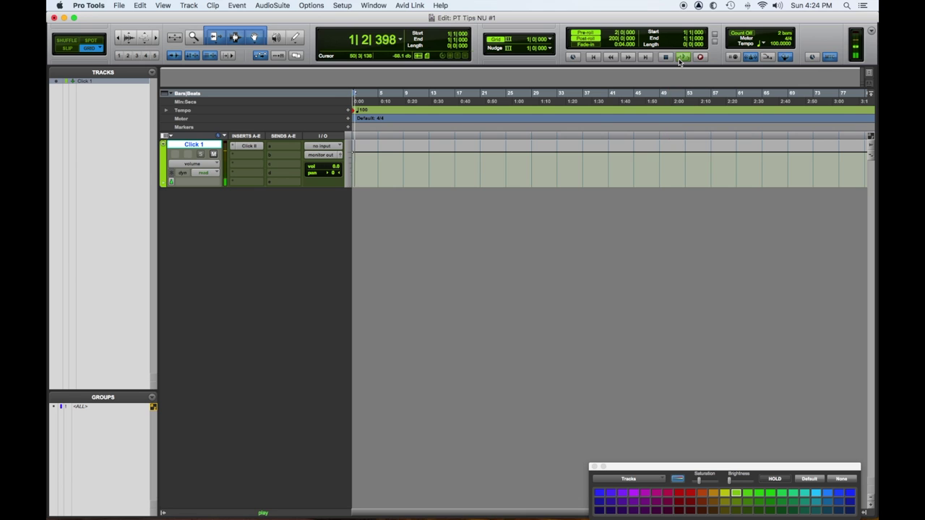
left_click(679, 60)
left_click(680, 59)
left_click(675, 62)
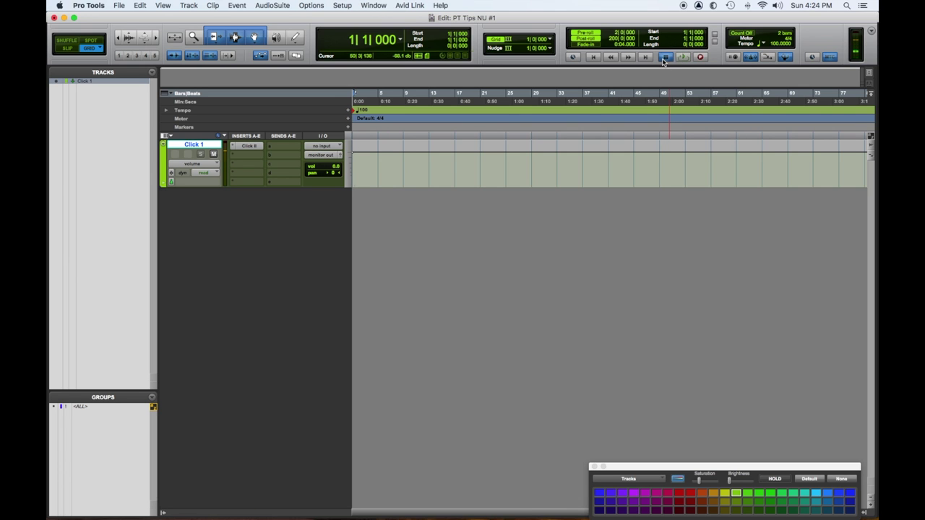